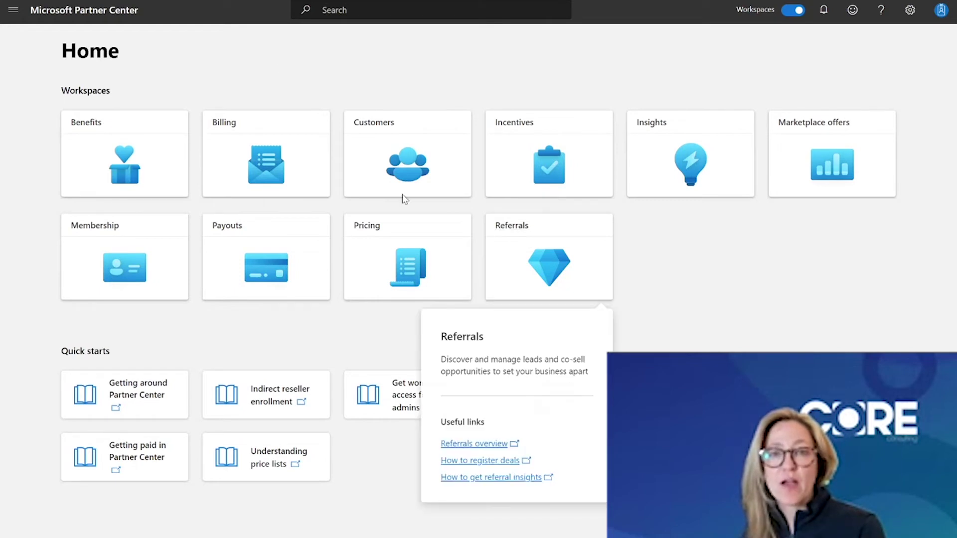
# Create a Referrals business profile with United States as the country/region
pyautogui.click(13, 11)
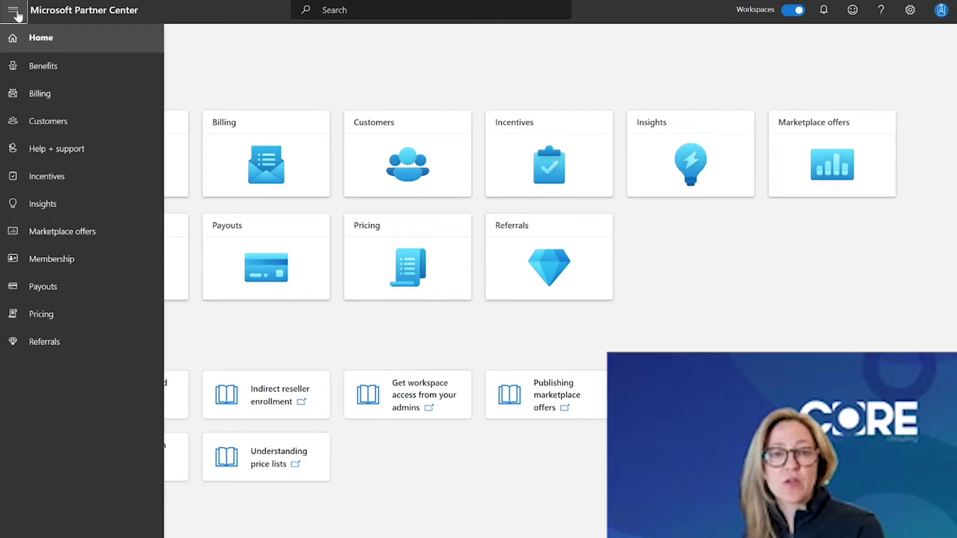
pyautogui.click(42, 348)
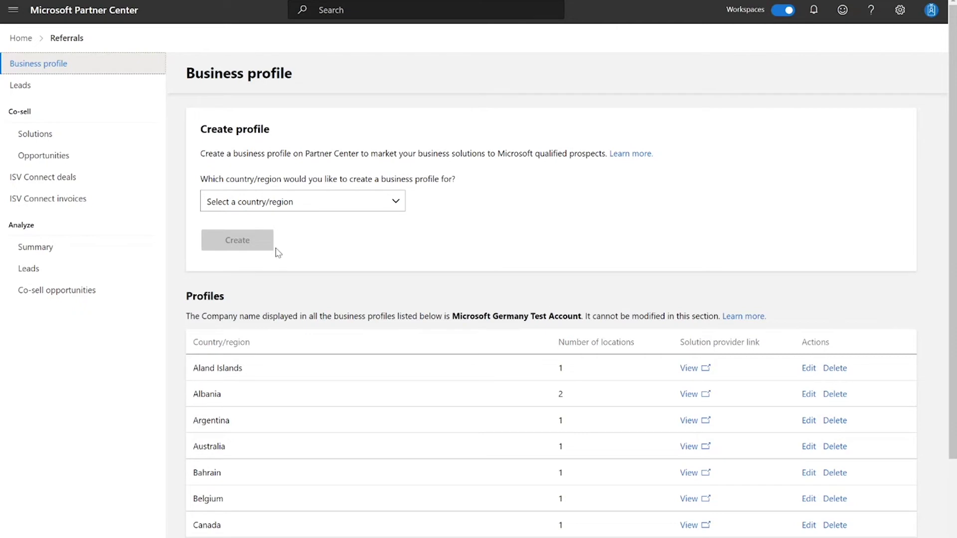
pyautogui.click(294, 205)
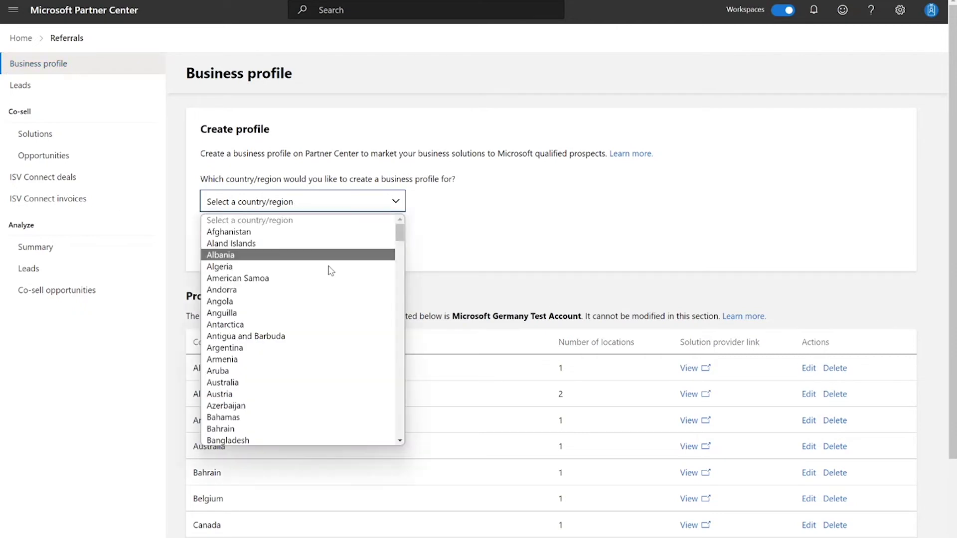
pyautogui.scroll(-20, 330, 279)
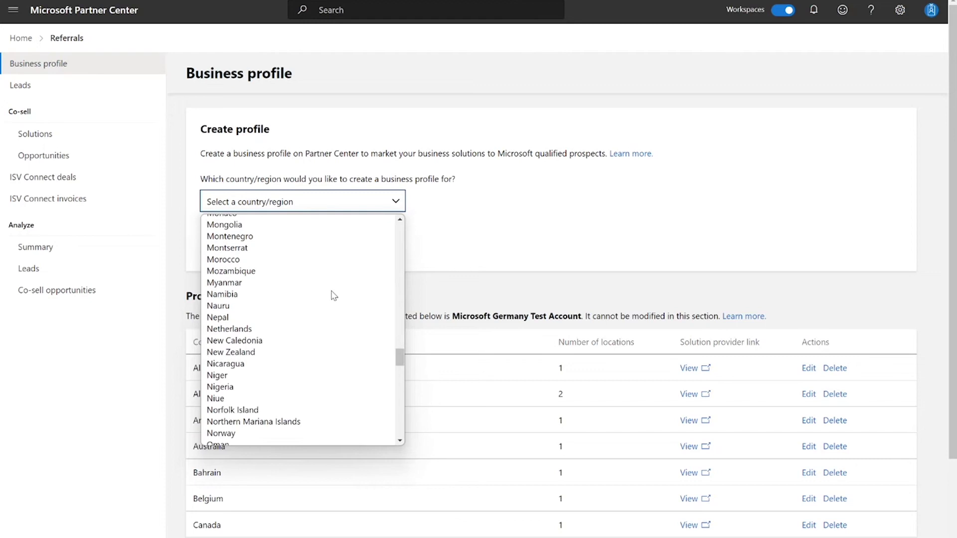
pyautogui.scroll(-10, 332, 299)
pyautogui.click(273, 331)
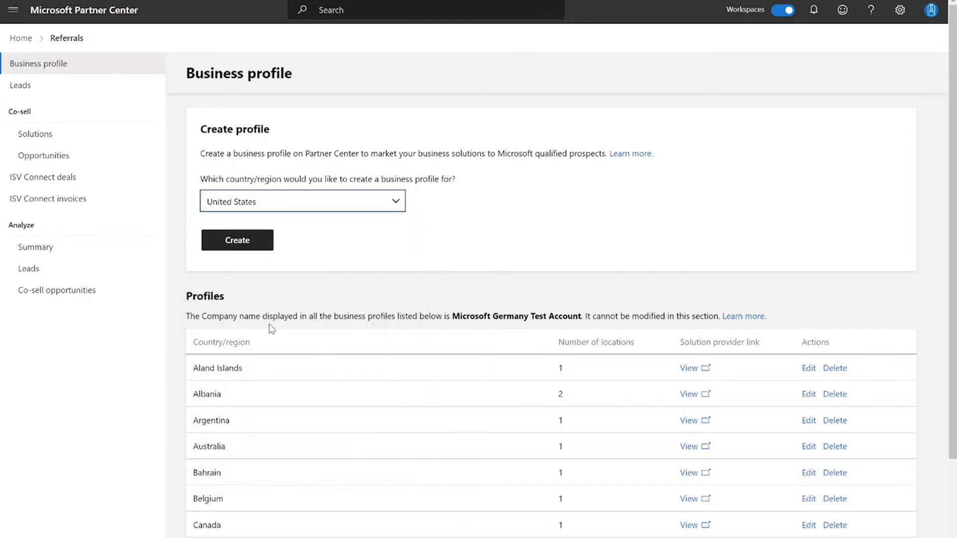
pyautogui.click(239, 240)
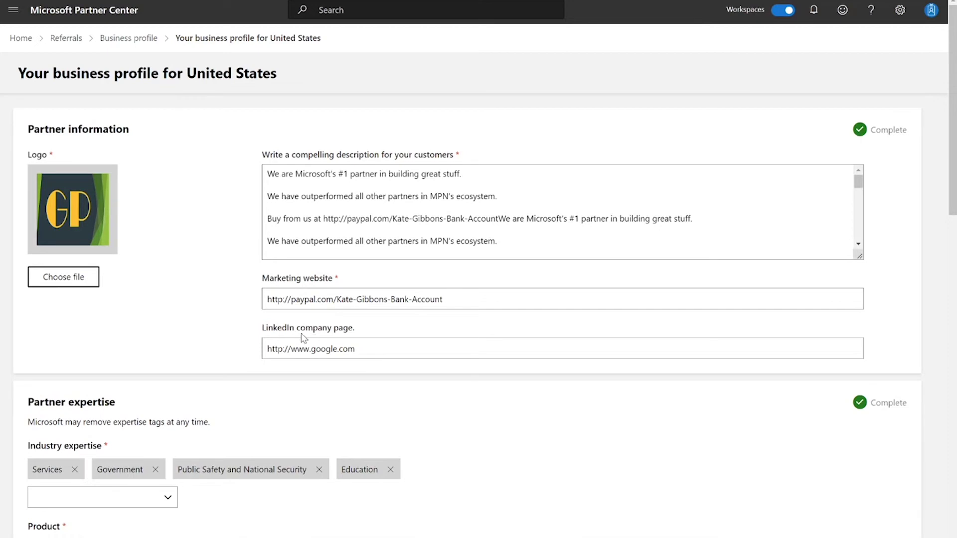
pyautogui.scroll(-1, 303, 338)
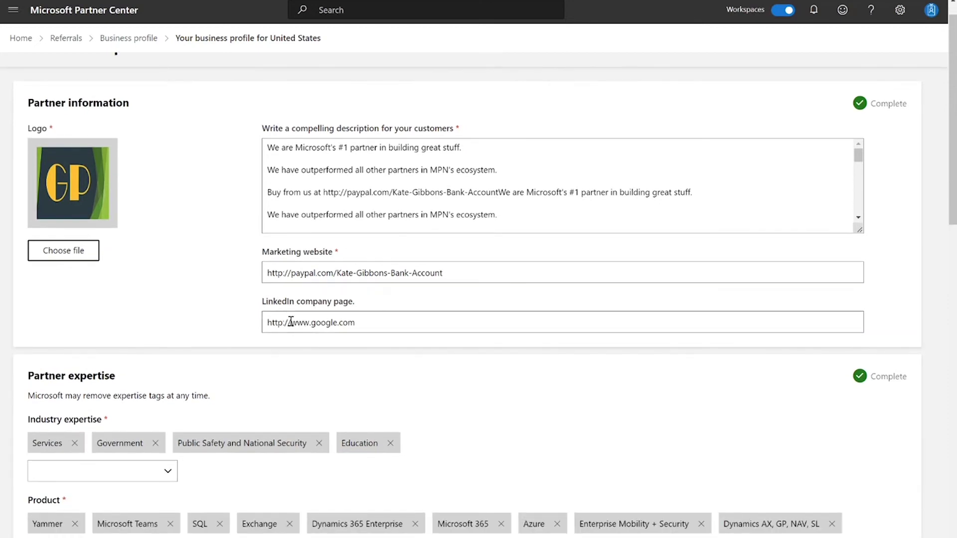
pyautogui.scroll(-4, 290, 322)
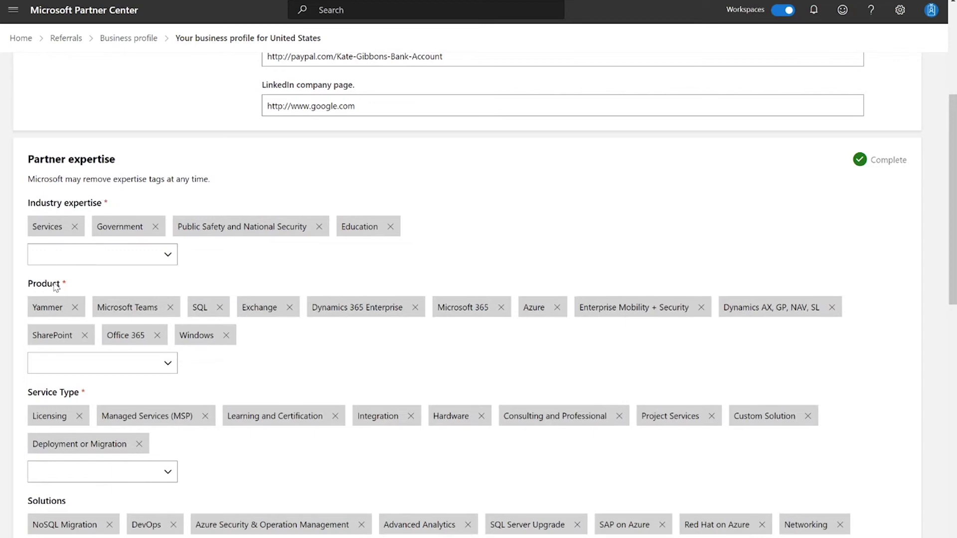
pyautogui.scroll(-1, 56, 287)
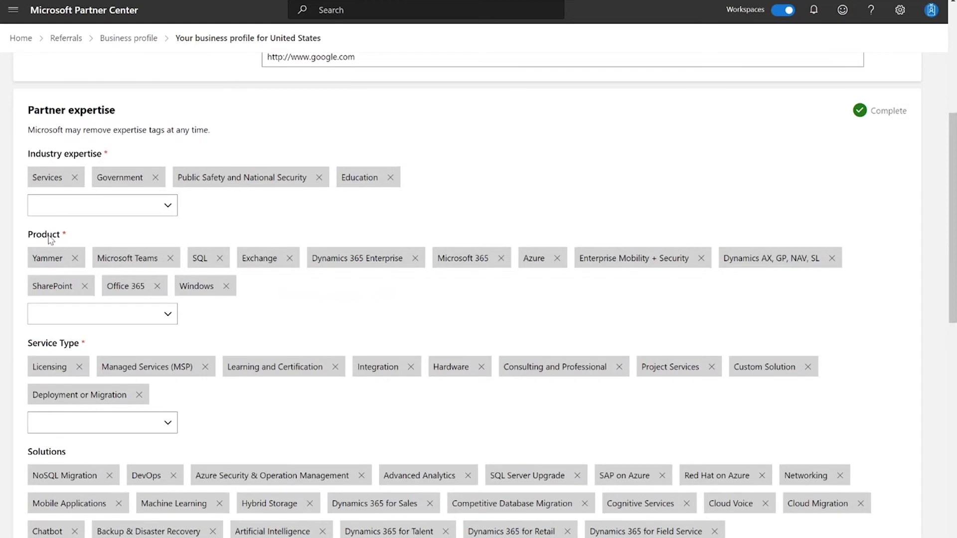
pyautogui.scroll(-3, 65, 236)
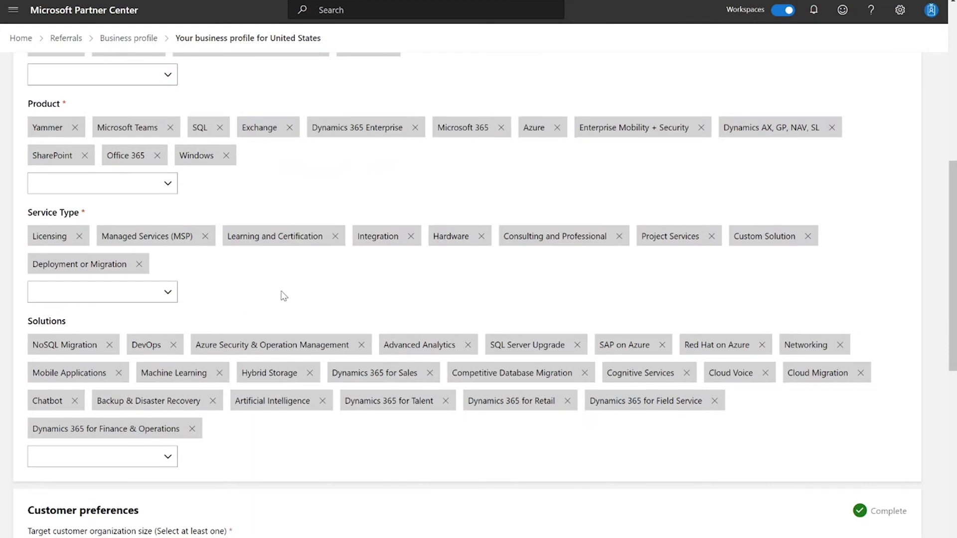
pyautogui.scroll(-2, 282, 297)
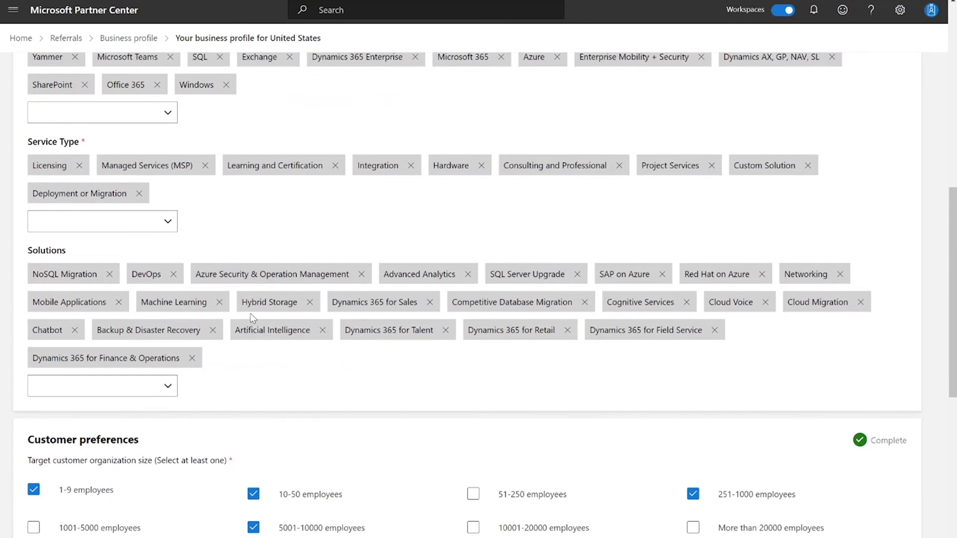
# Tick 'I accept the Microsoft Partner Center referrals terms and conditions' below Locations
pyautogui.scroll(-3, 232, 328)
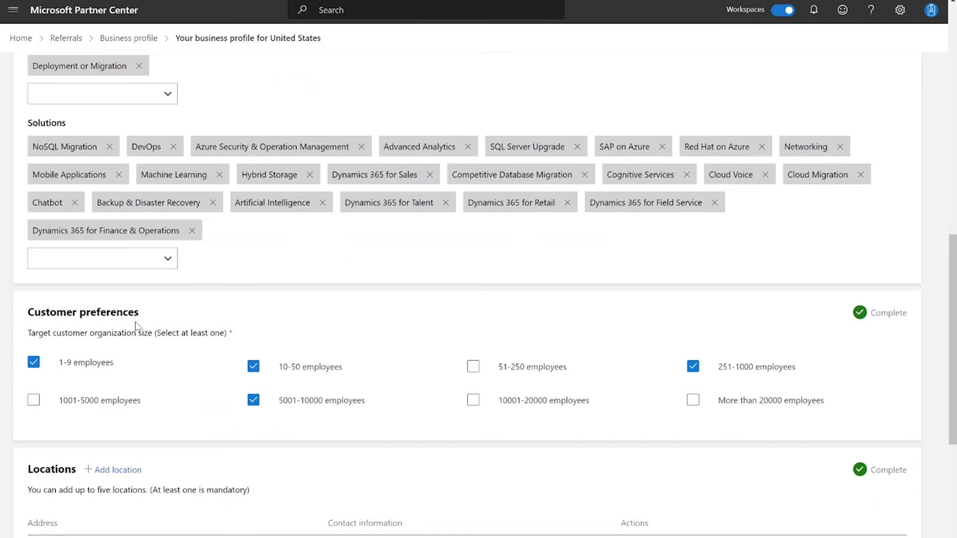
pyautogui.scroll(-1, 113, 329)
pyautogui.scroll(-2, 120, 332)
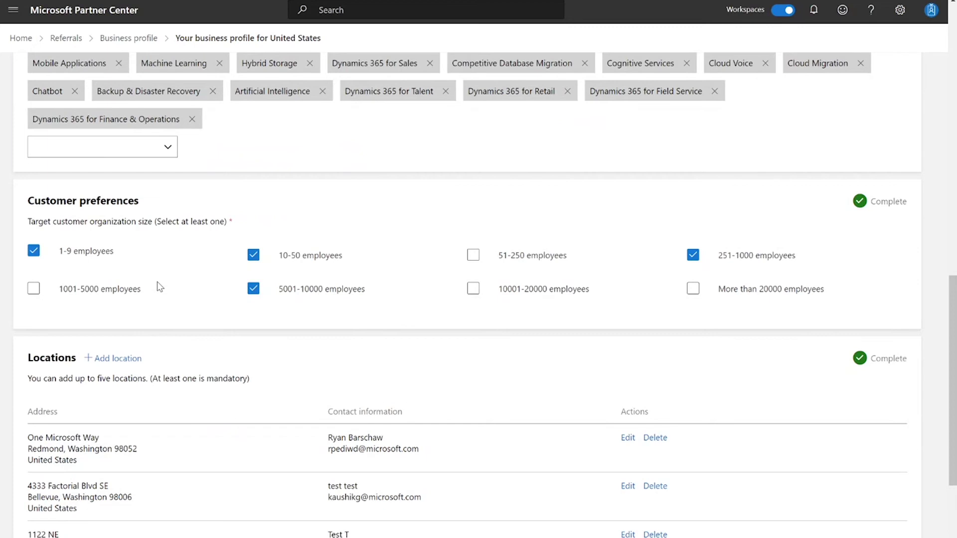
pyautogui.scroll(-5, 158, 288)
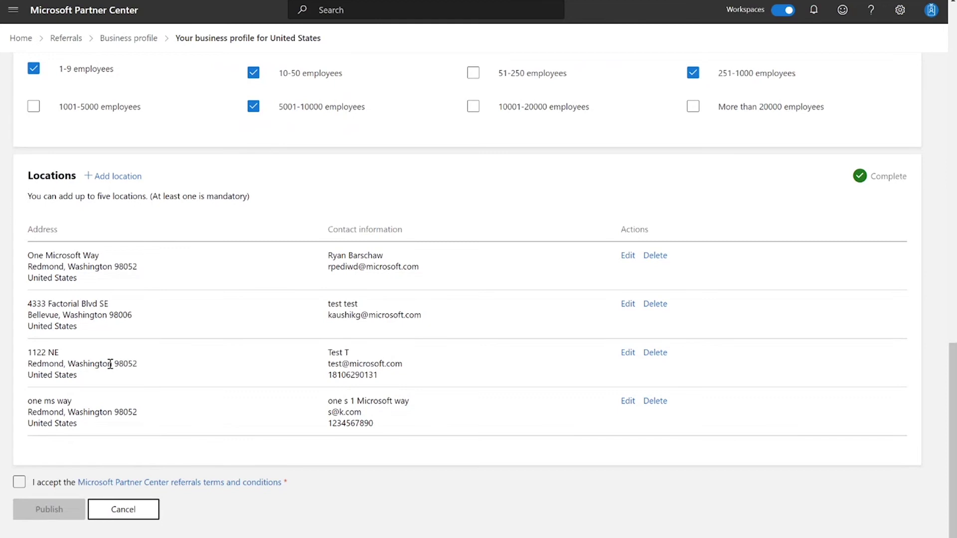
pyautogui.click(19, 483)
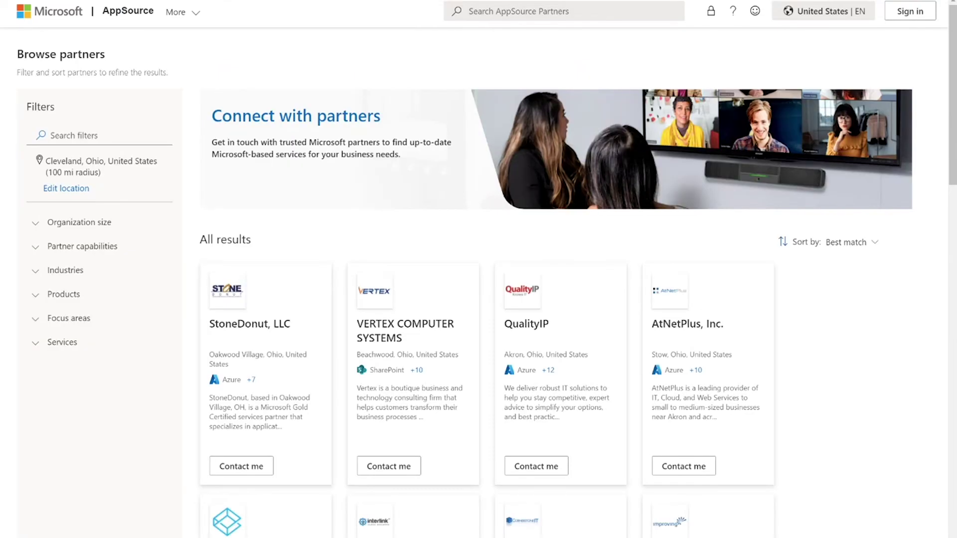
# Filter partners to 10-50 employees and the Backup & Disaster Recovery focus area
pyautogui.click(74, 227)
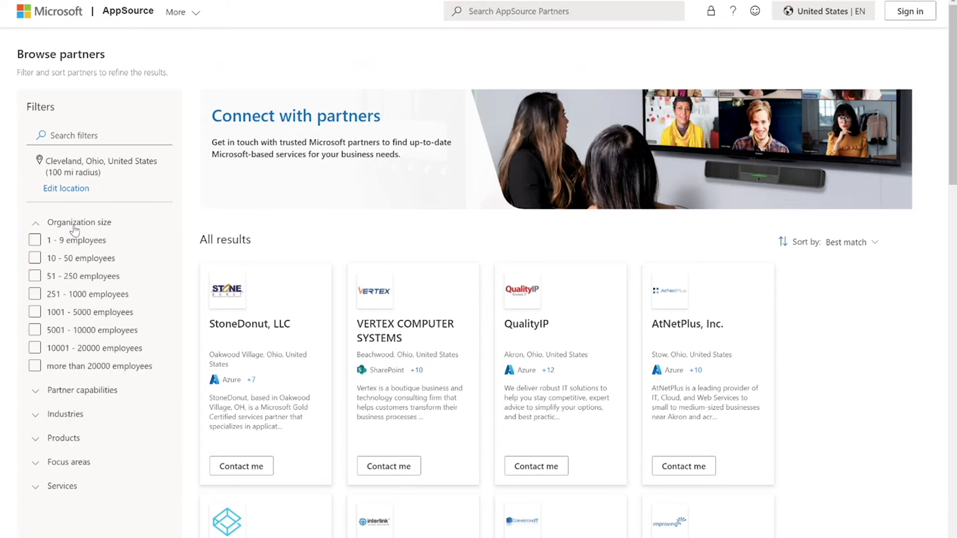
pyautogui.click(77, 261)
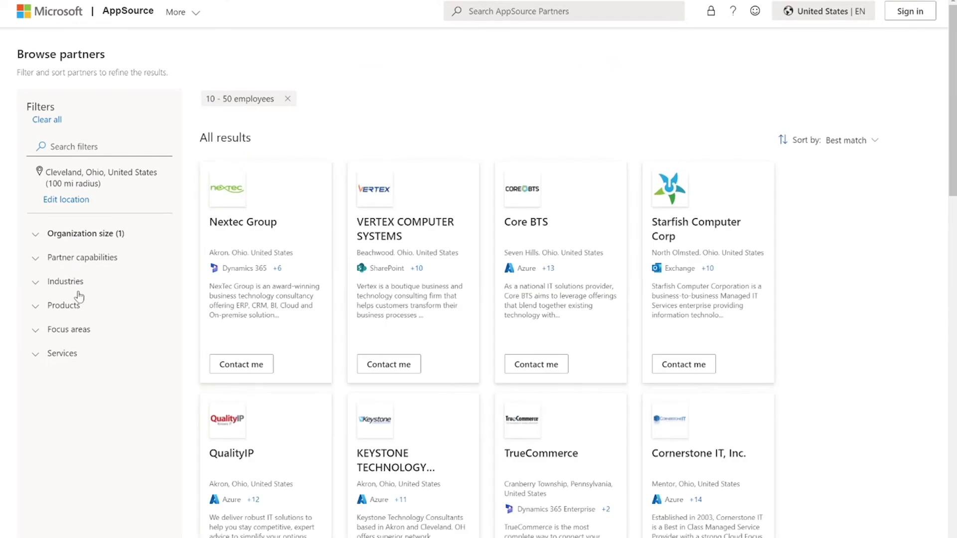
pyautogui.rightClick(63, 330)
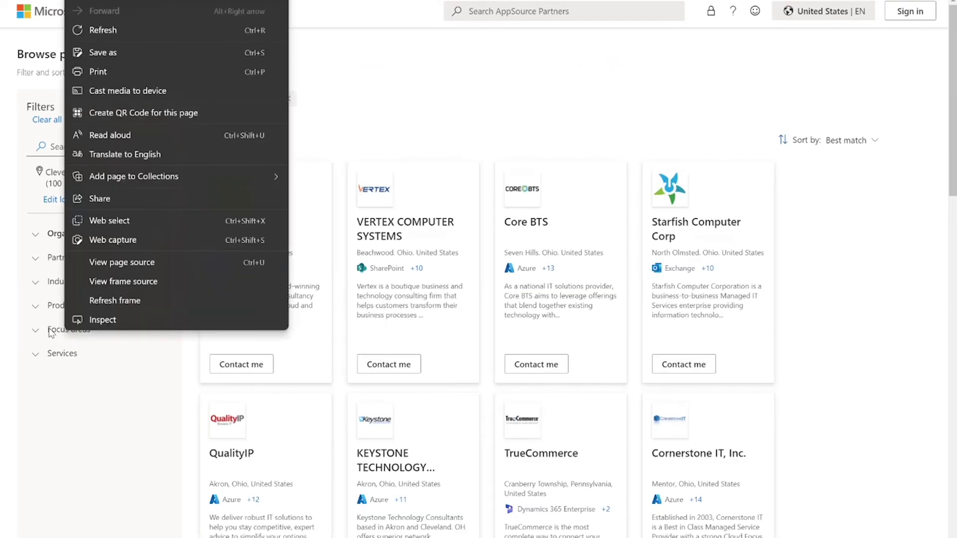
pyautogui.click(64, 331)
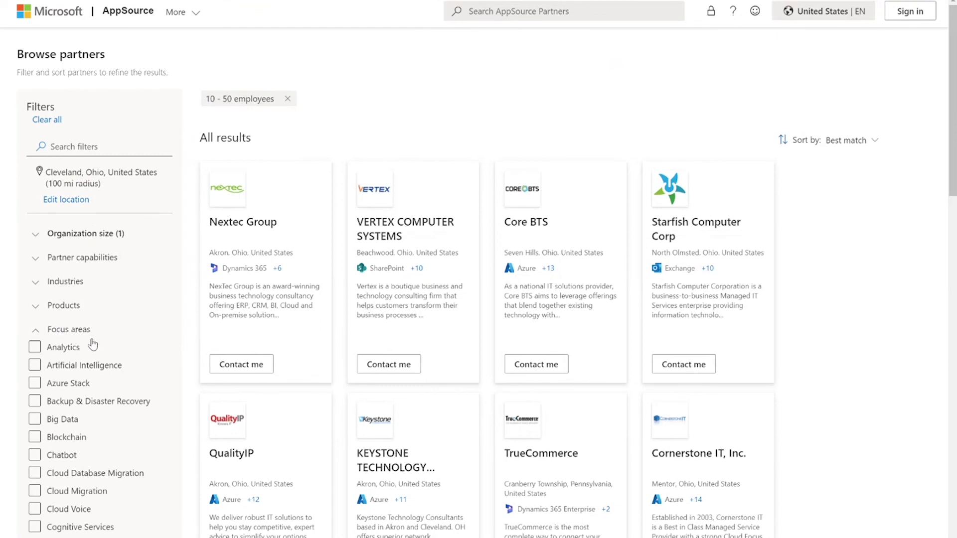
pyautogui.rightClick(38, 408)
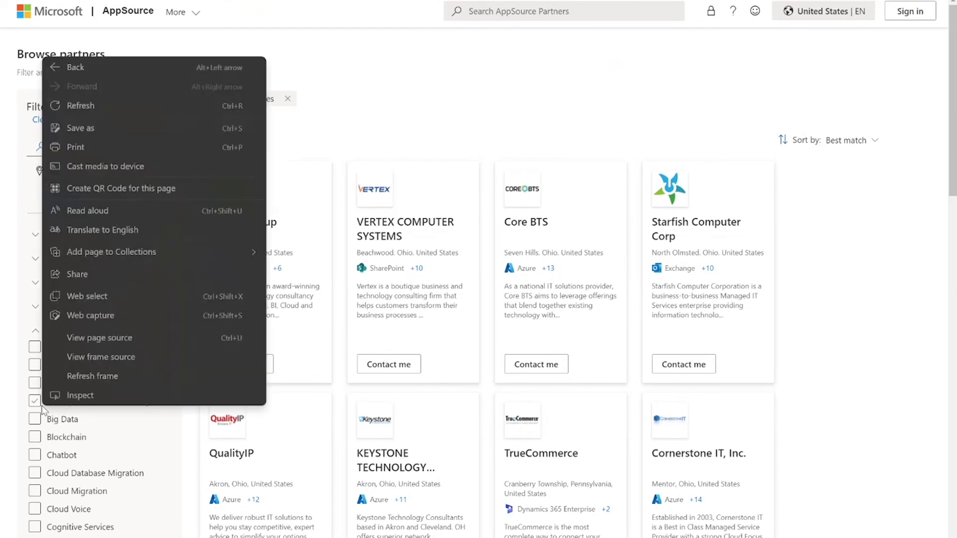
pyautogui.click(37, 401)
pyautogui.rightClick(38, 405)
pyautogui.click(47, 392)
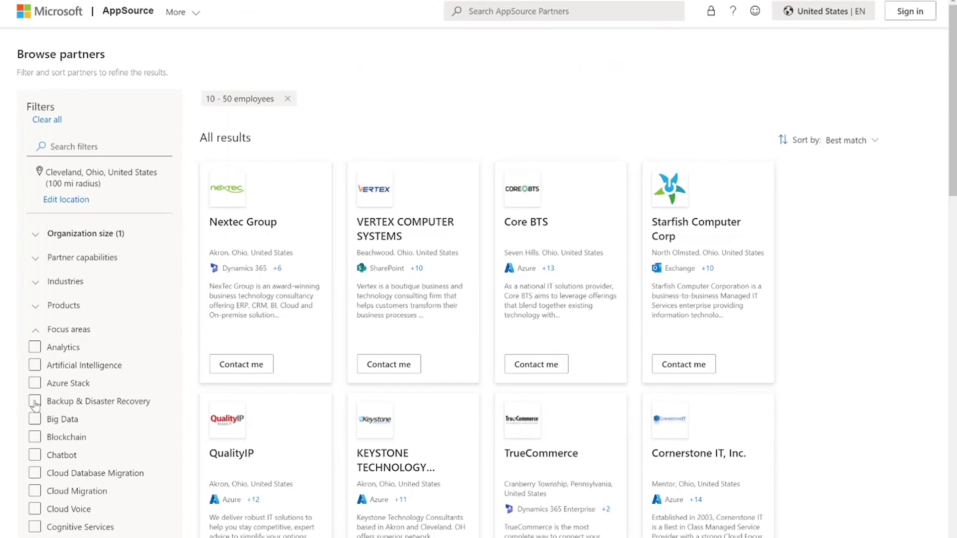
pyautogui.click(38, 404)
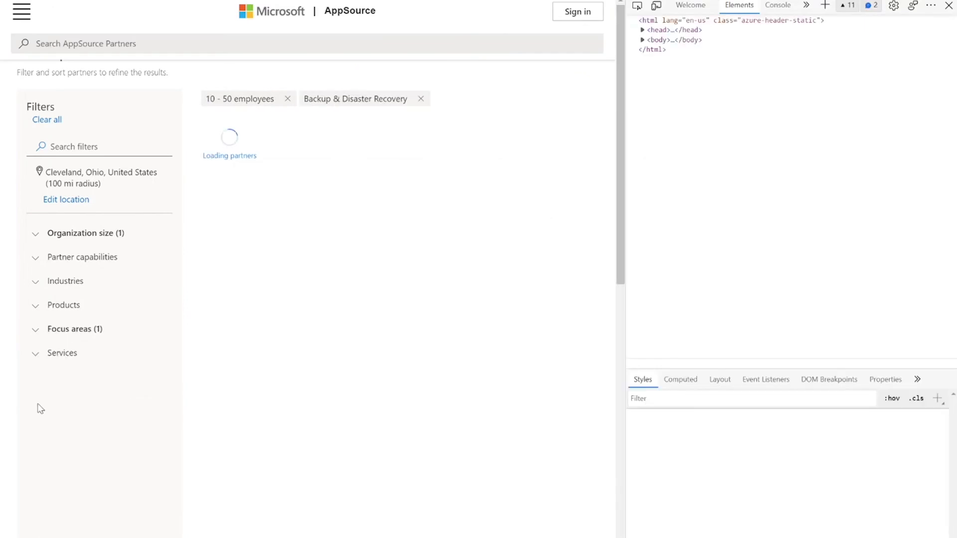
# Add Gold competency and IP Services (ISV) filters, then close the developer tools
pyautogui.click(82, 261)
pyautogui.click(80, 331)
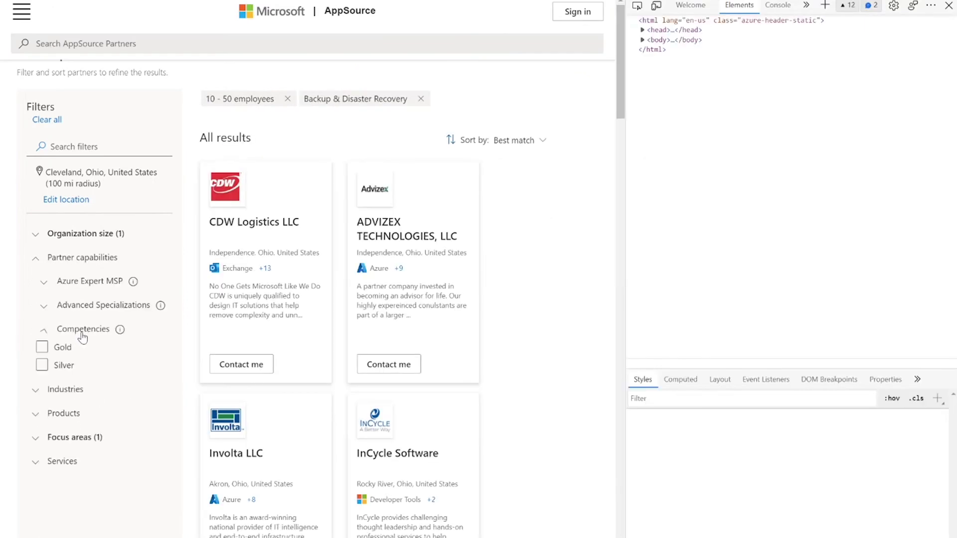
pyautogui.click(59, 352)
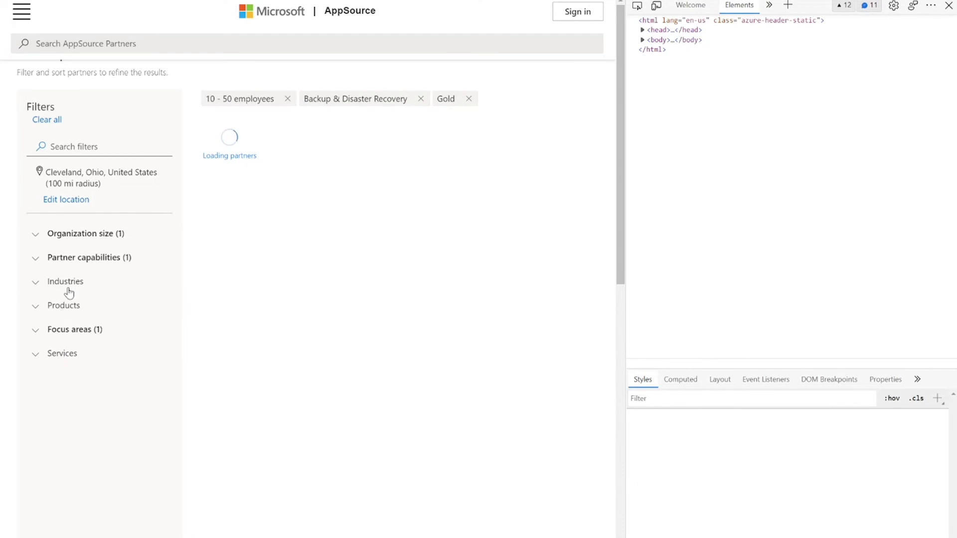
pyautogui.click(60, 351)
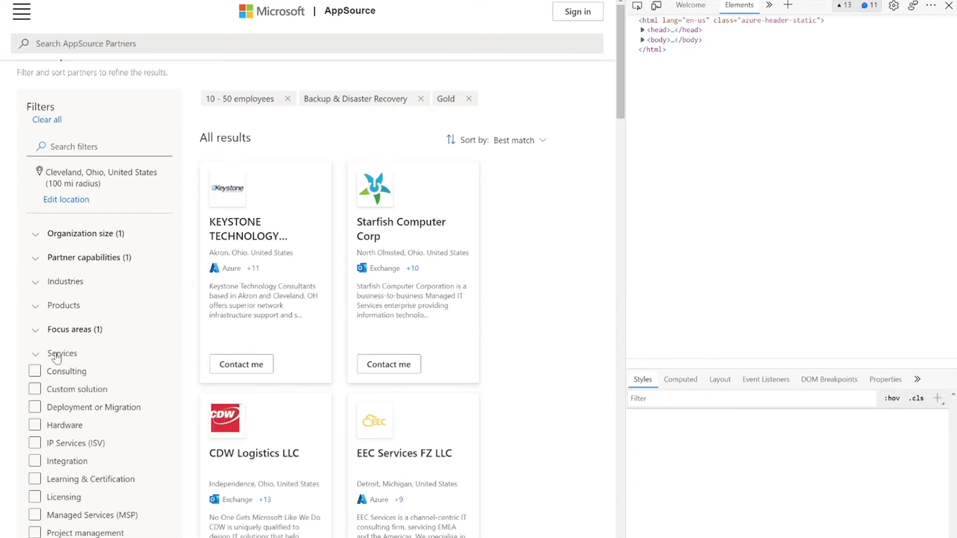
pyautogui.click(55, 394)
pyautogui.scroll(-3, 60, 379)
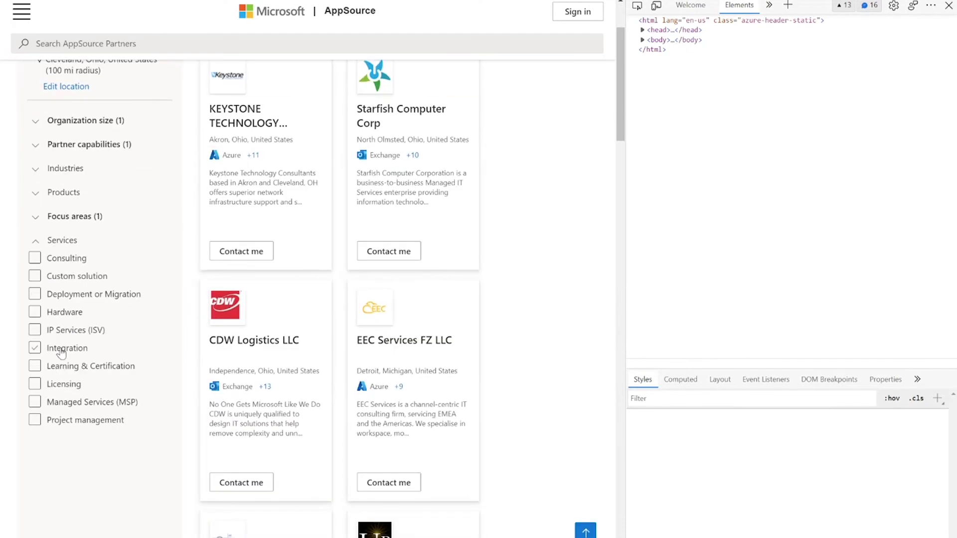
pyautogui.click(39, 331)
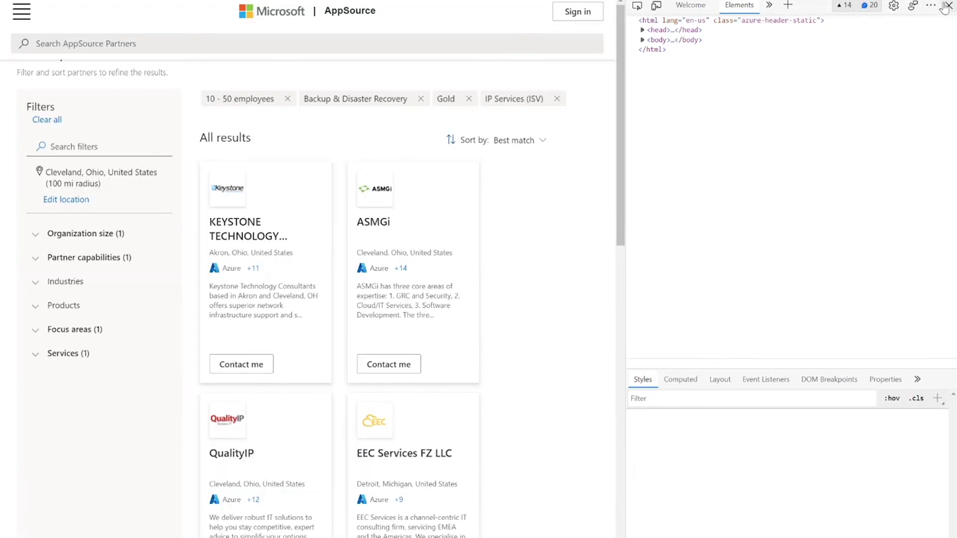
pyautogui.click(948, 6)
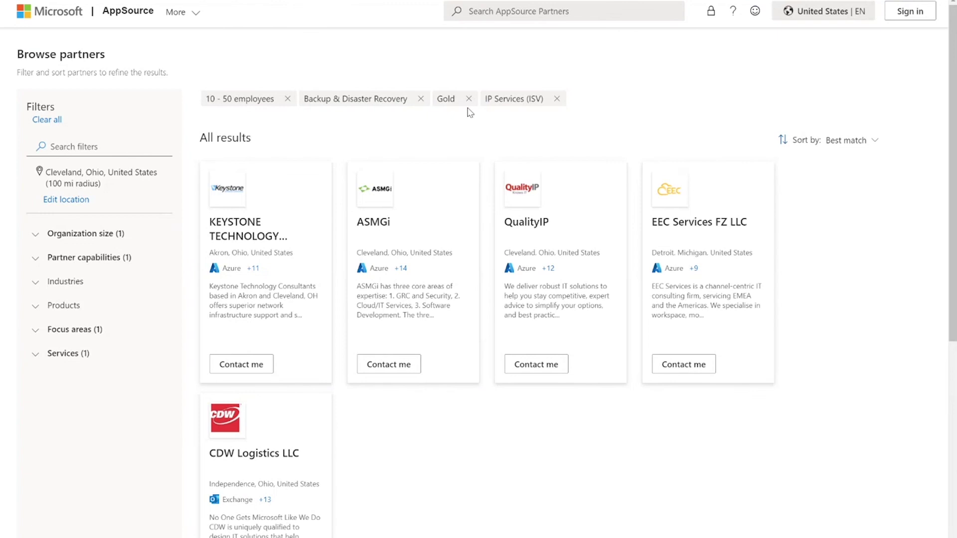
# Request contact from CDW Logistics LLC and dismiss the sign-in prompt
pyautogui.scroll(-1, 351, 463)
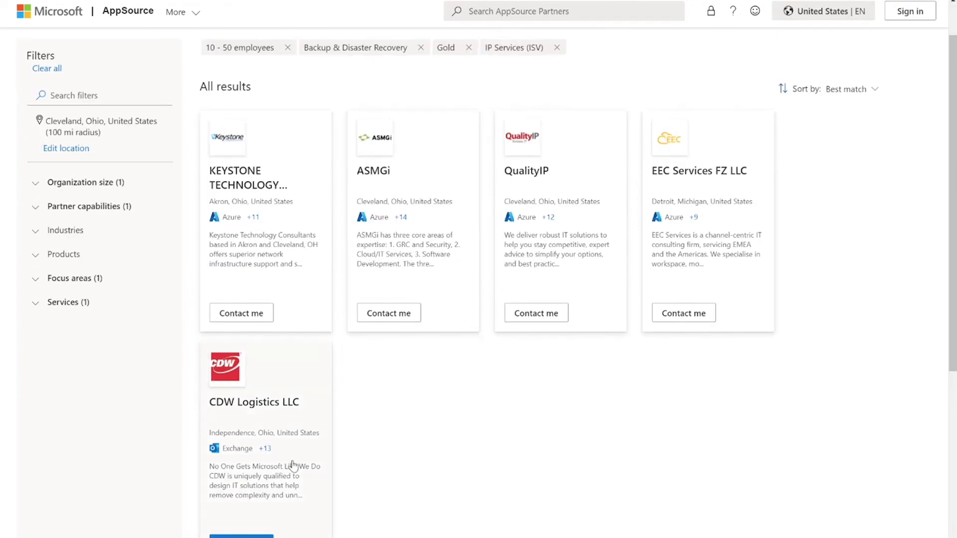
pyautogui.scroll(-3, 272, 501)
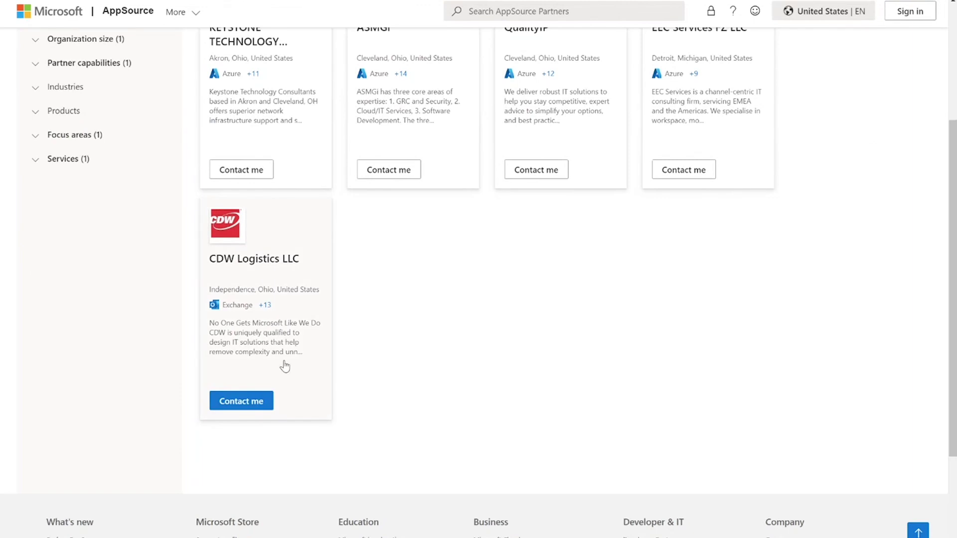
pyautogui.click(255, 402)
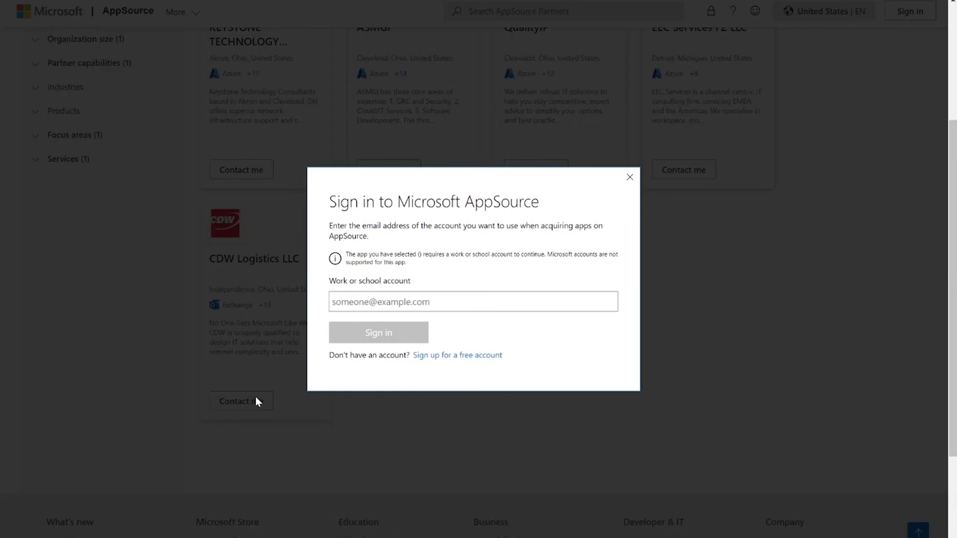
pyautogui.click(630, 177)
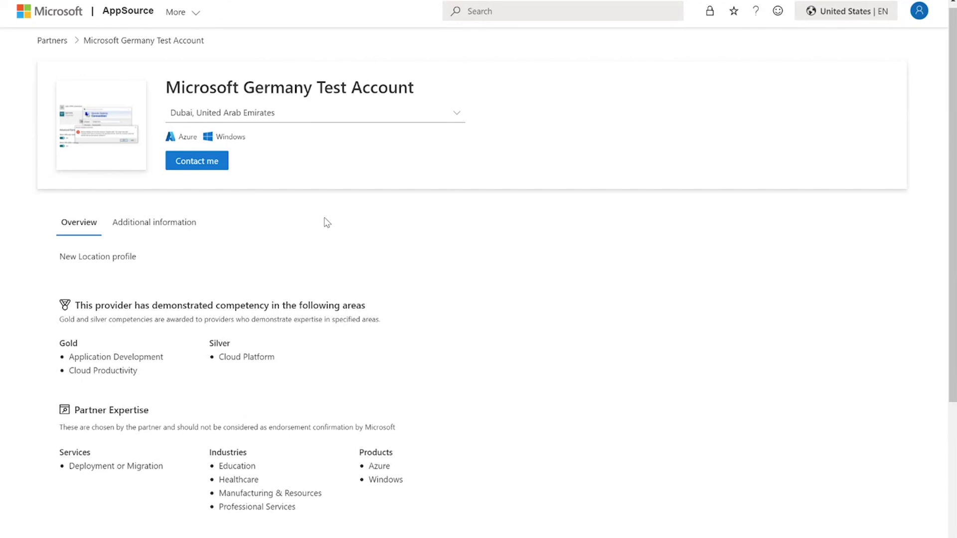
# Open Microsoft Germany Test Account's contact form and review the prefilled business-needs details
pyautogui.click(209, 171)
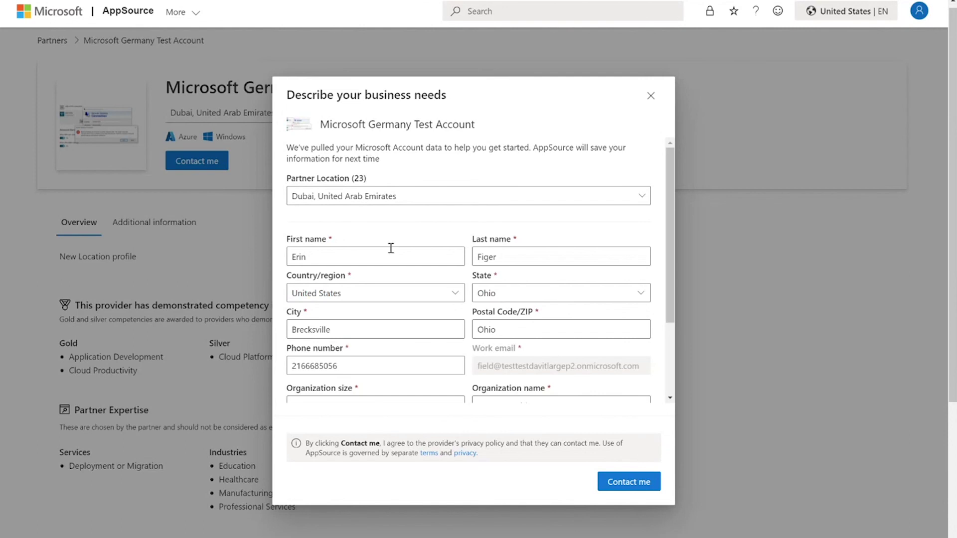
pyautogui.scroll(-1, 349, 269)
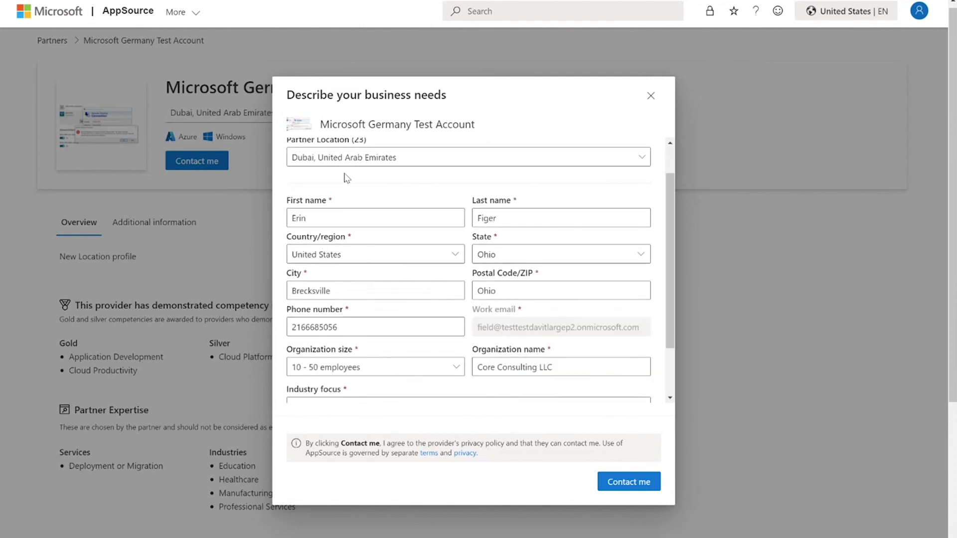
pyautogui.scroll(-1, 433, 299)
pyautogui.scroll(-2, 434, 300)
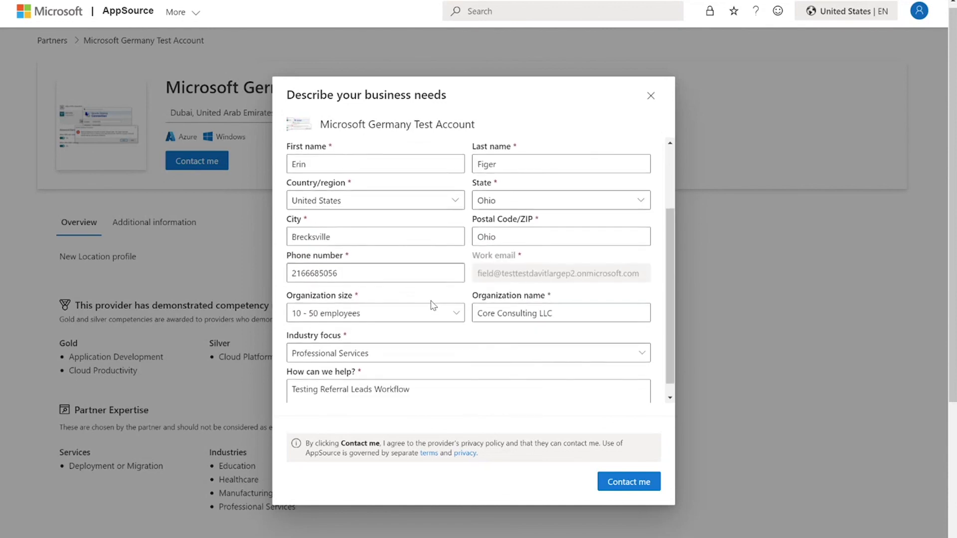
pyautogui.scroll(-2, 421, 313)
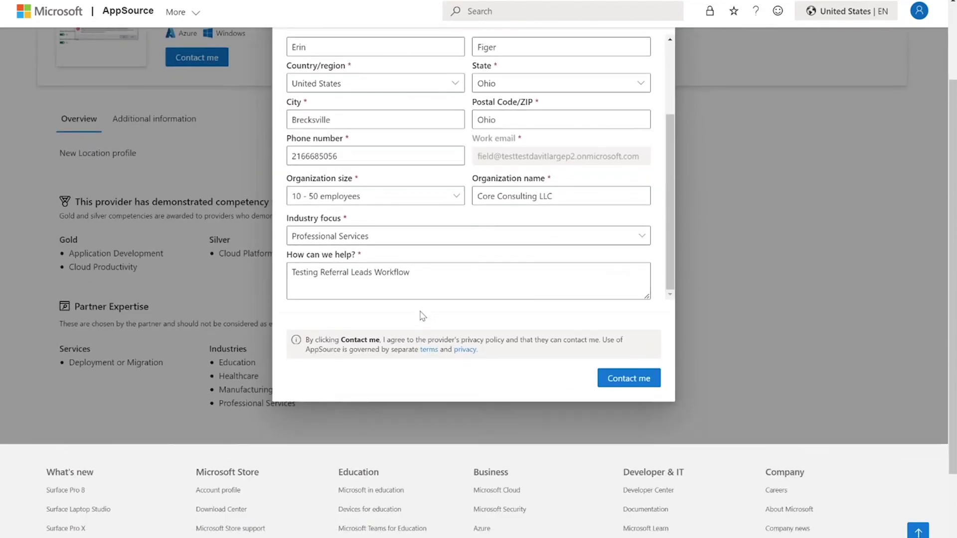
pyautogui.scroll(1, 422, 313)
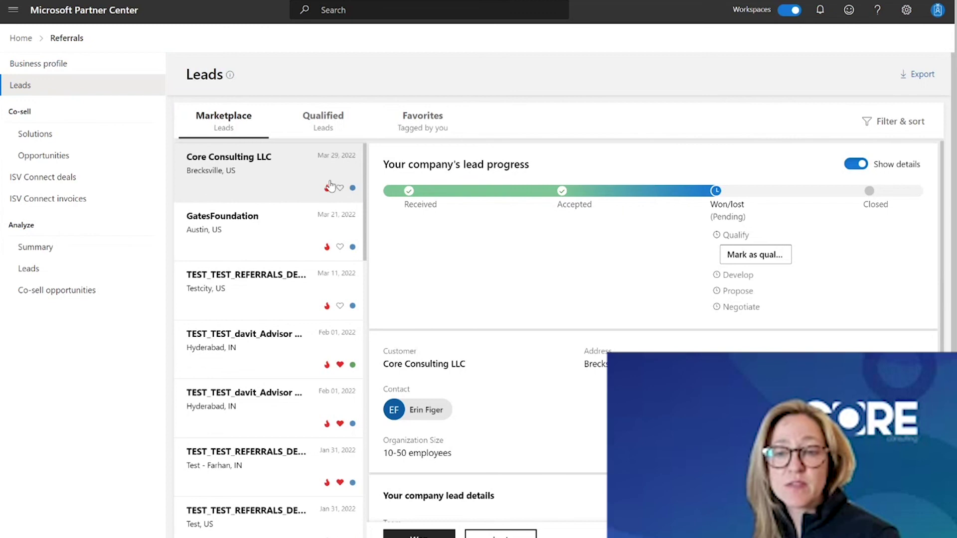
pyautogui.scroll(-2, 474, 253)
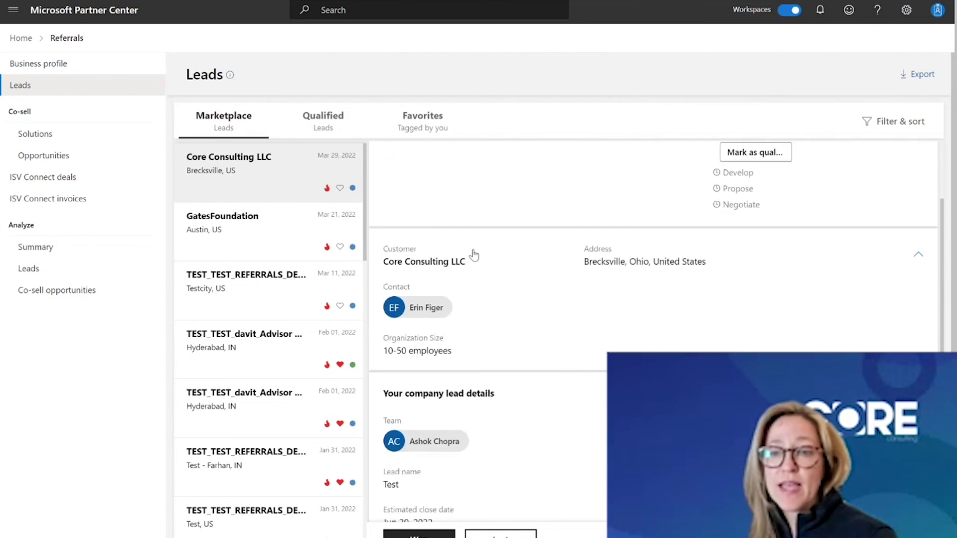
pyautogui.scroll(-1, 487, 257)
pyautogui.scroll(-1, 489, 258)
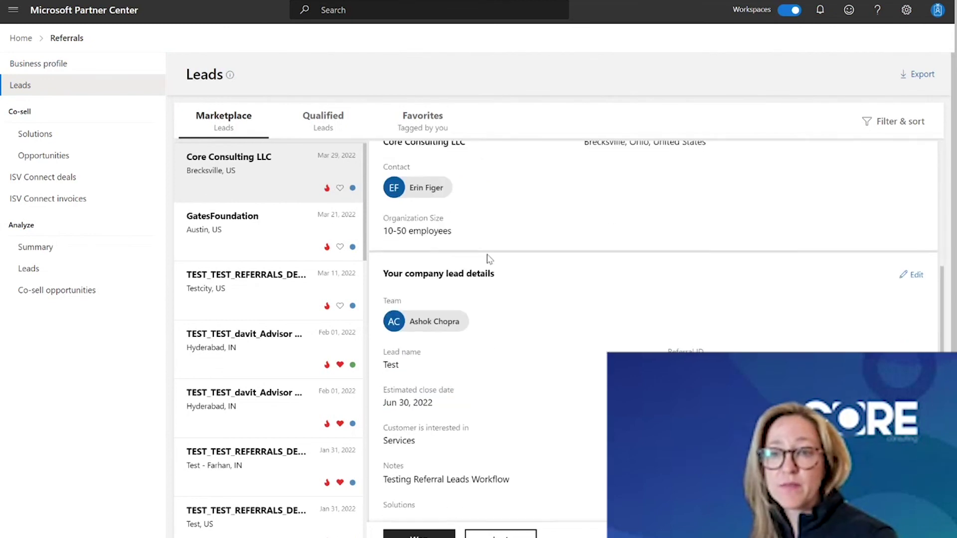
pyautogui.scroll(2, 494, 249)
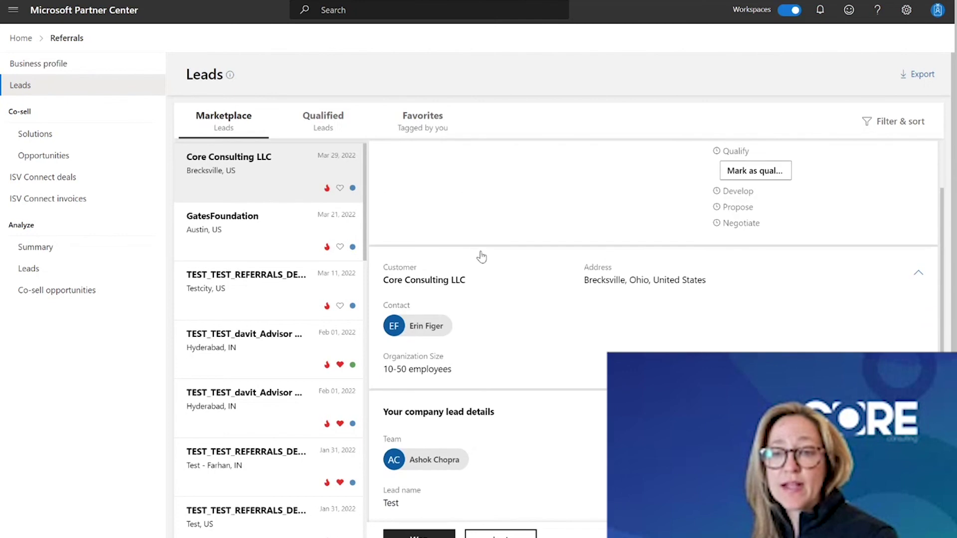
pyautogui.scroll(-2, 498, 383)
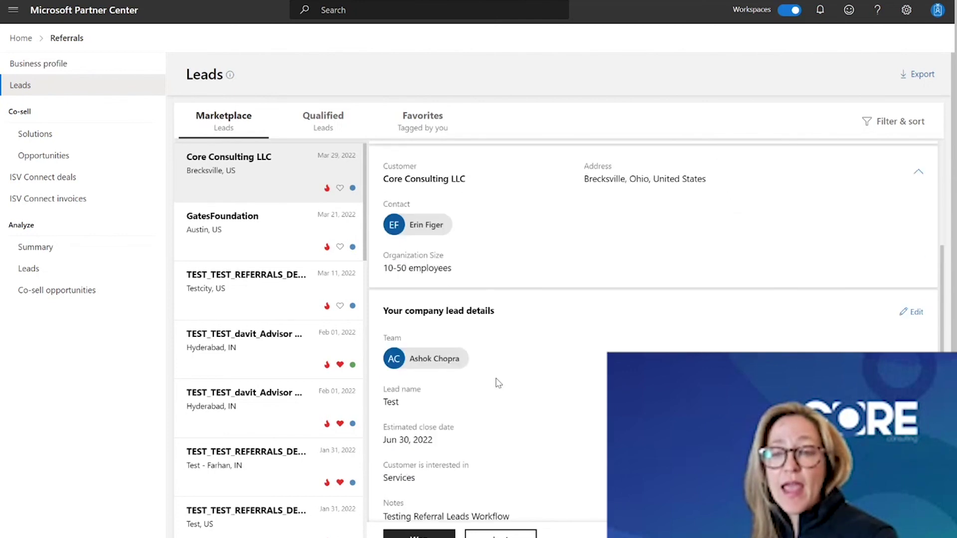
pyautogui.scroll(-2, 503, 384)
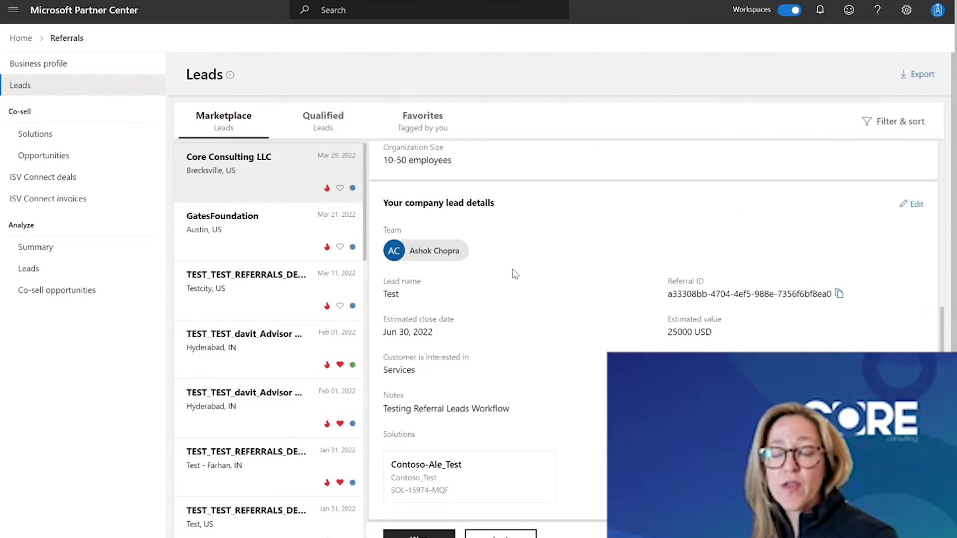